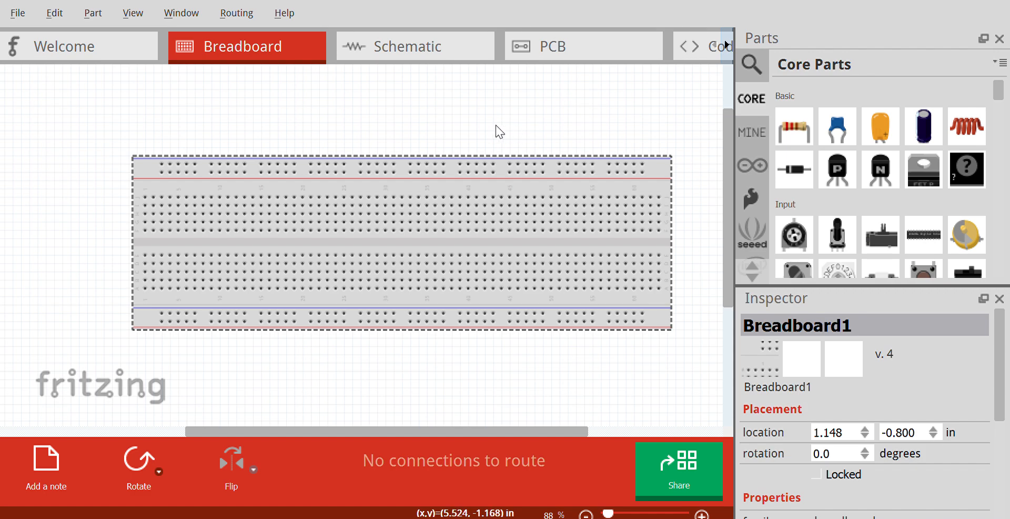
left_click(449, 55)
left_click(254, 58)
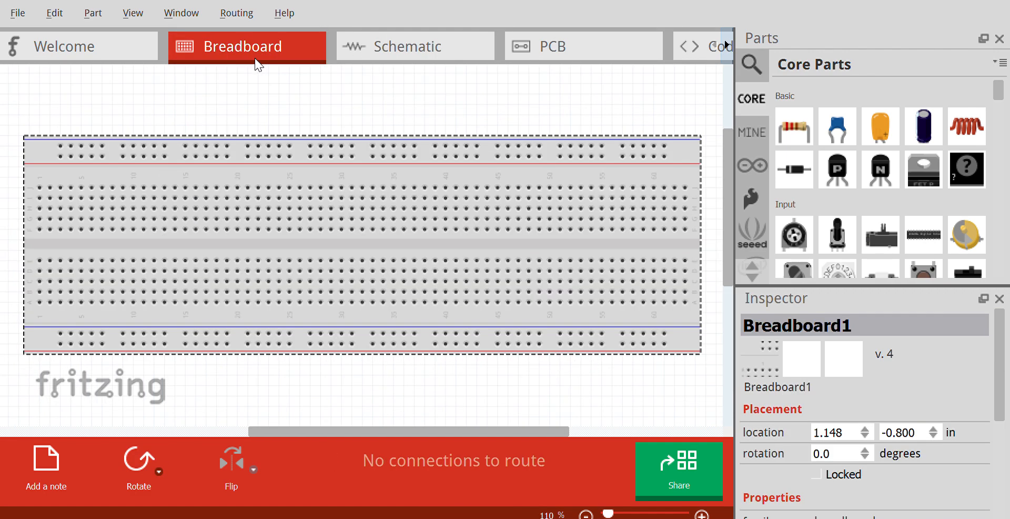
scroll(616, 152, "down", 2)
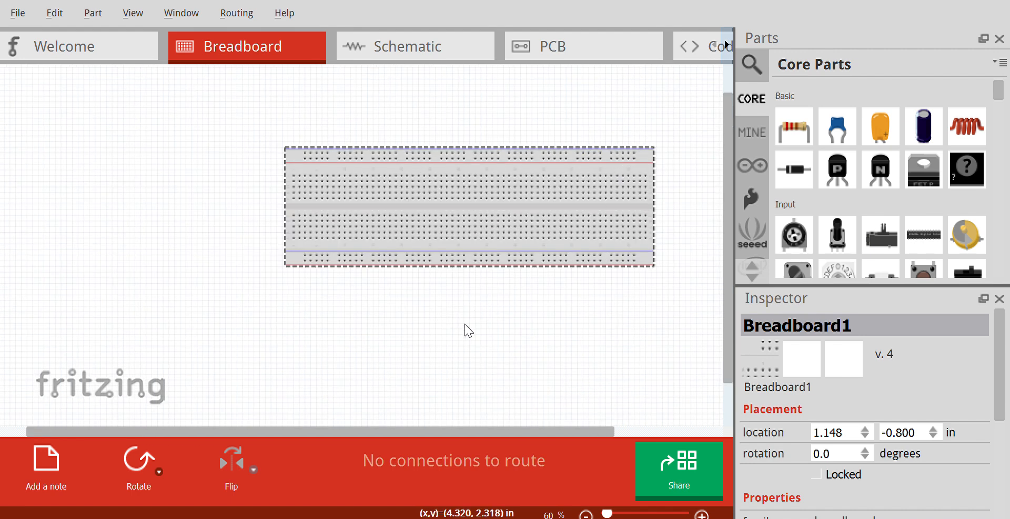
scroll(487, 302, "up", 1)
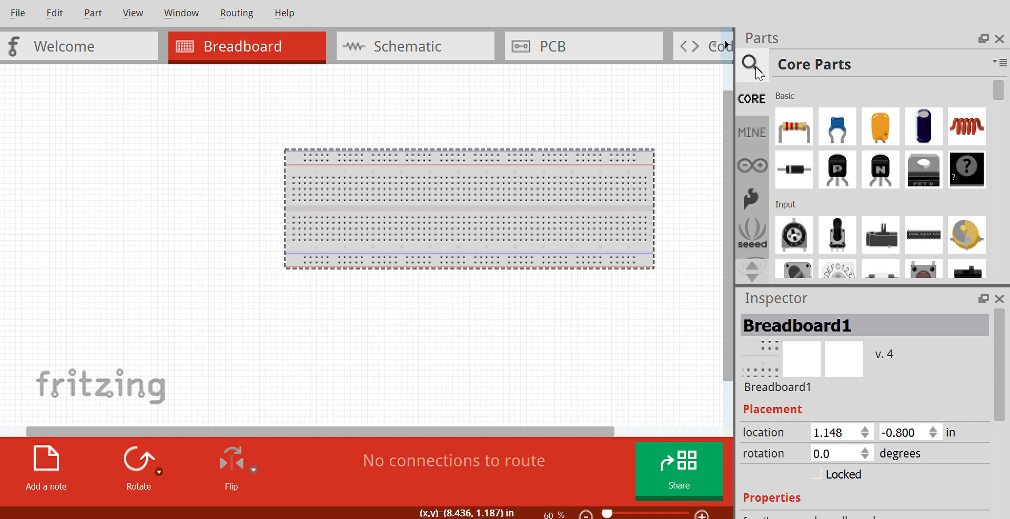
Add a red LED from the core output parts and seat its legs in the breadboard's upper terminal strips.
left_click_drag(999, 97, 1000, 126)
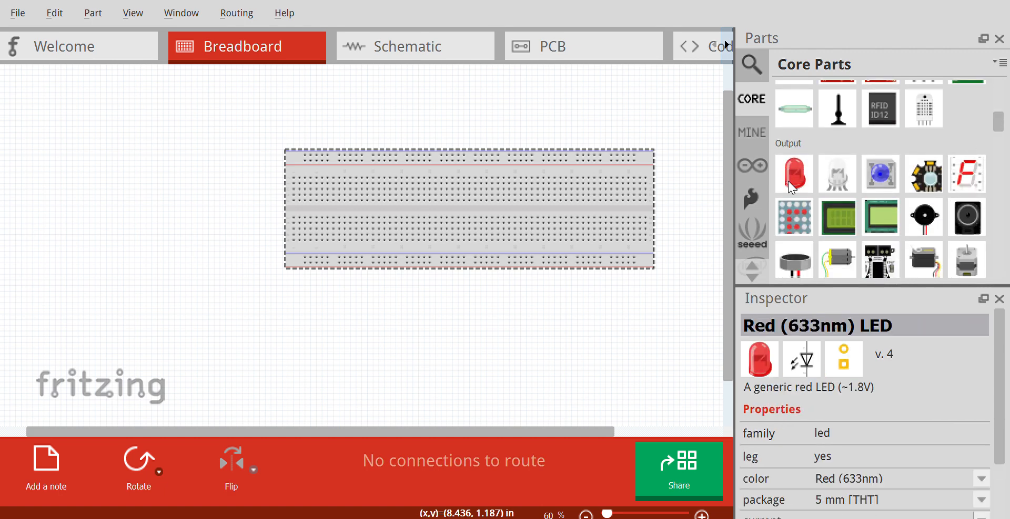
left_click_drag(401, 148, 361, 98)
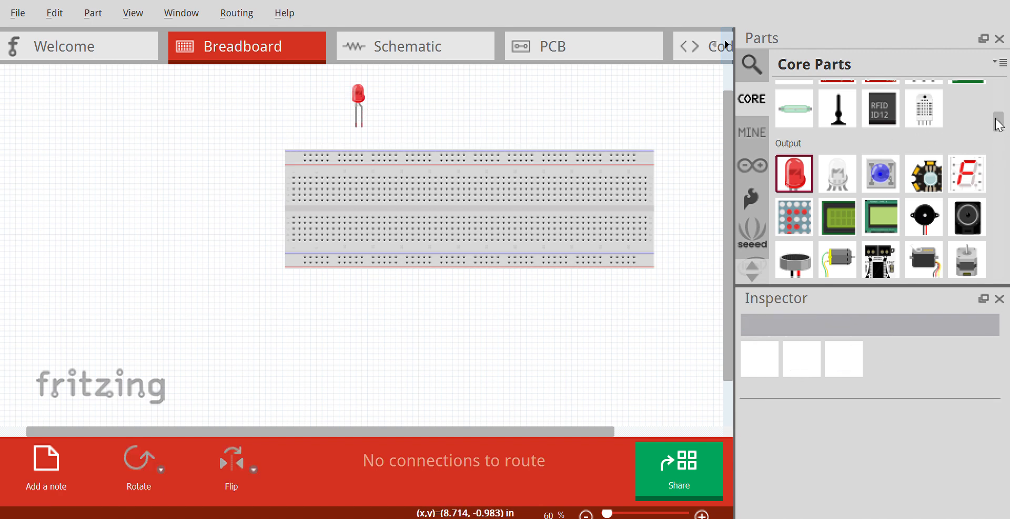
left_click_drag(997, 126, 998, 107)
left_click_drag(358, 97, 375, 159)
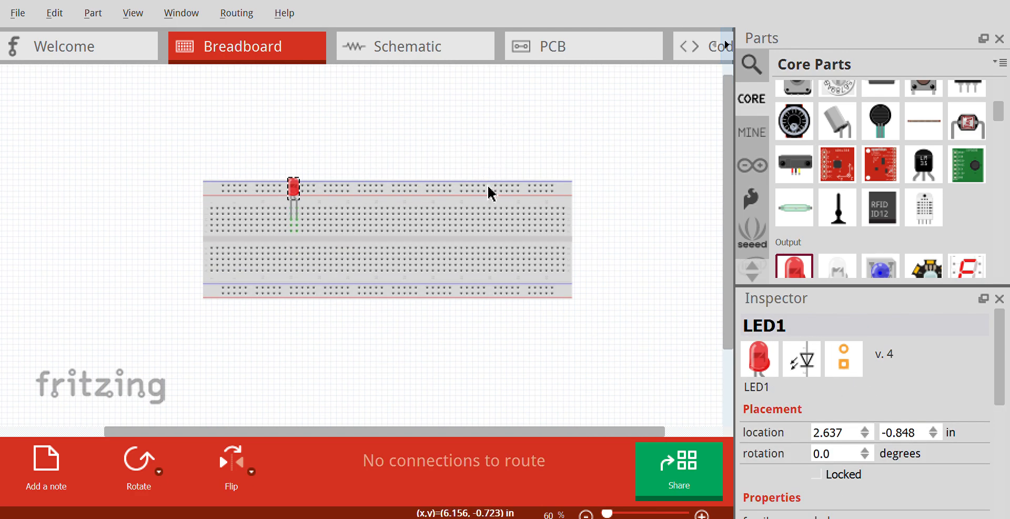
scroll(575, 181, "up", 1, "ctrl")
scroll(702, 184, "up", 1, "ctrl")
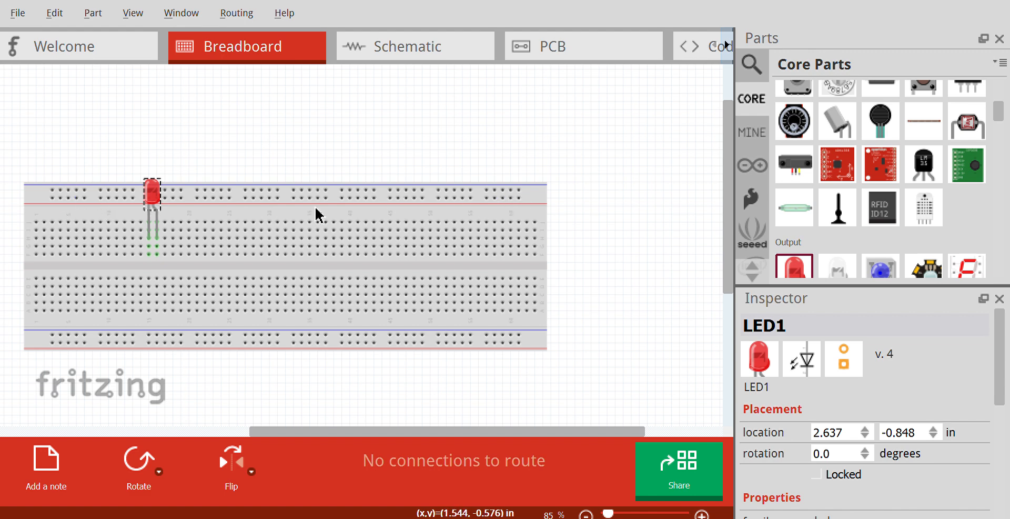
left_click_drag(520, 192, 374, 190)
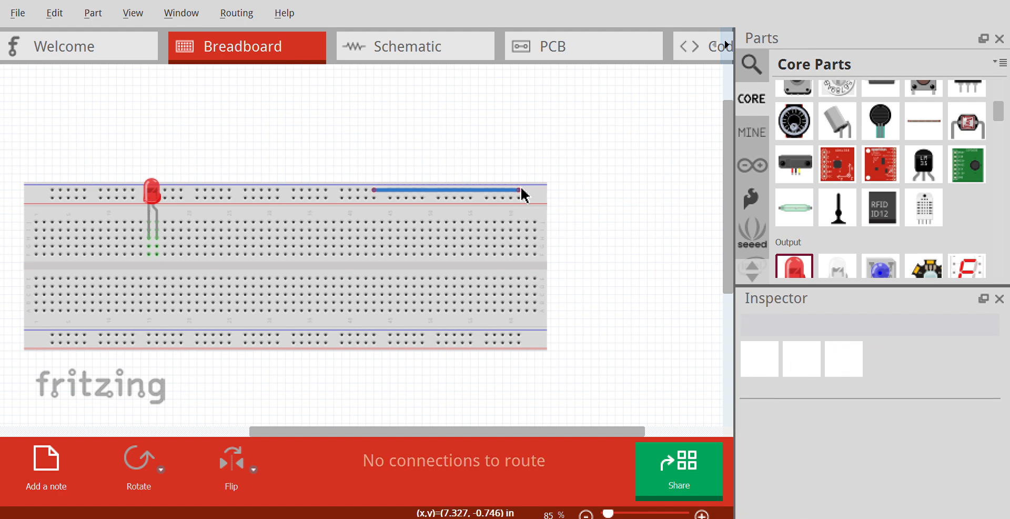
key("ctrl+z")
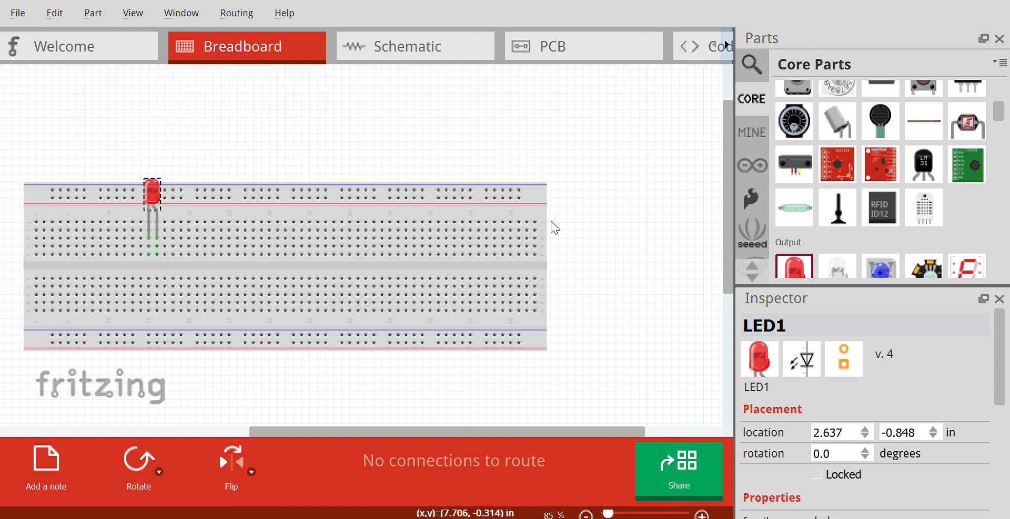
left_click(520, 192)
Place a three-pin toggle switch in the upper terminal rows near the breadboard's right end.
scroll(864, 144, "down", 1)
scroll(863, 144, "up", 5)
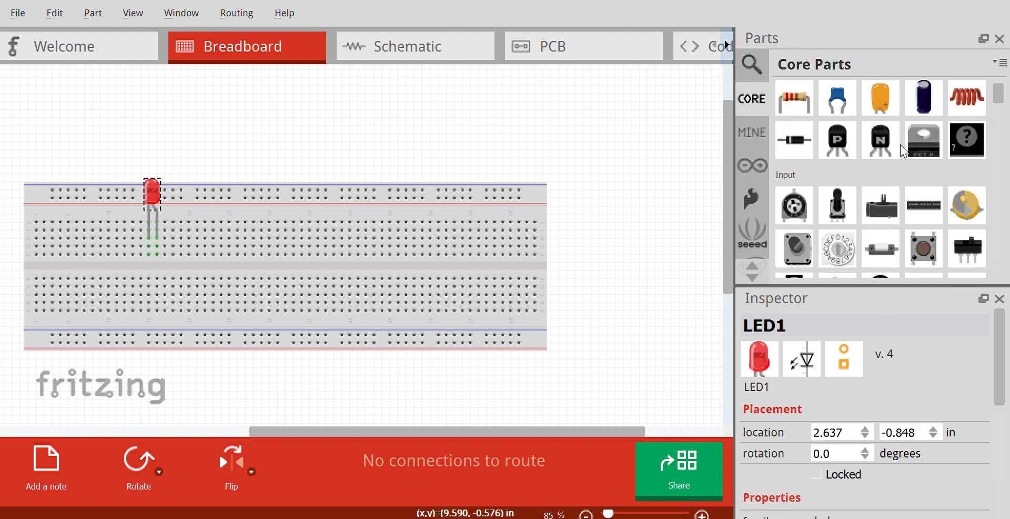
left_click_drag(965, 245, 515, 229)
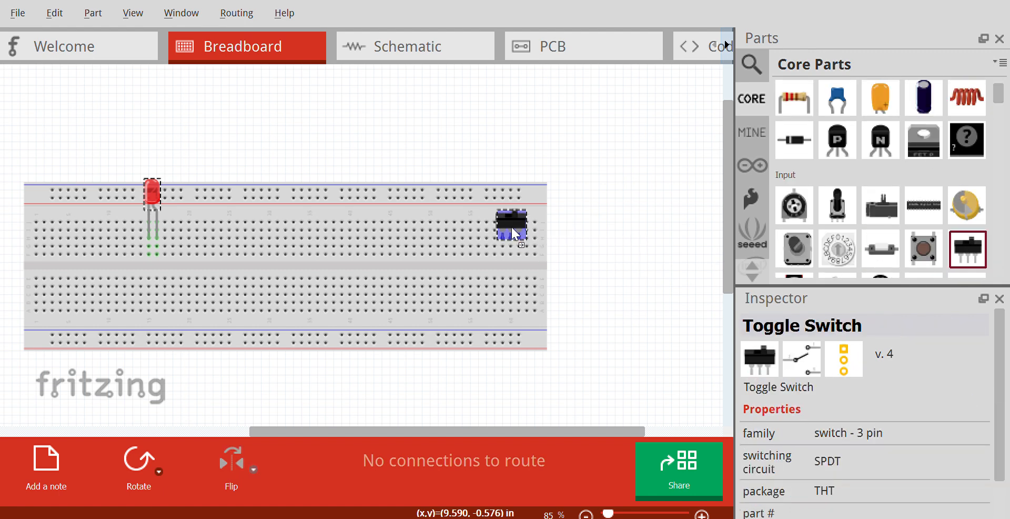
left_click(598, 229)
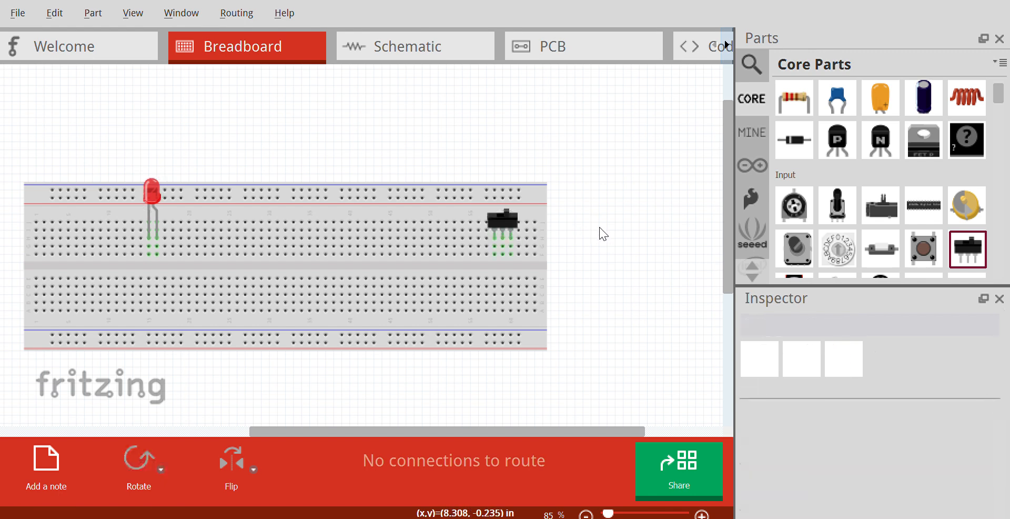
Search the parts library for "battery".
scroll(828, 223, "down", 1)
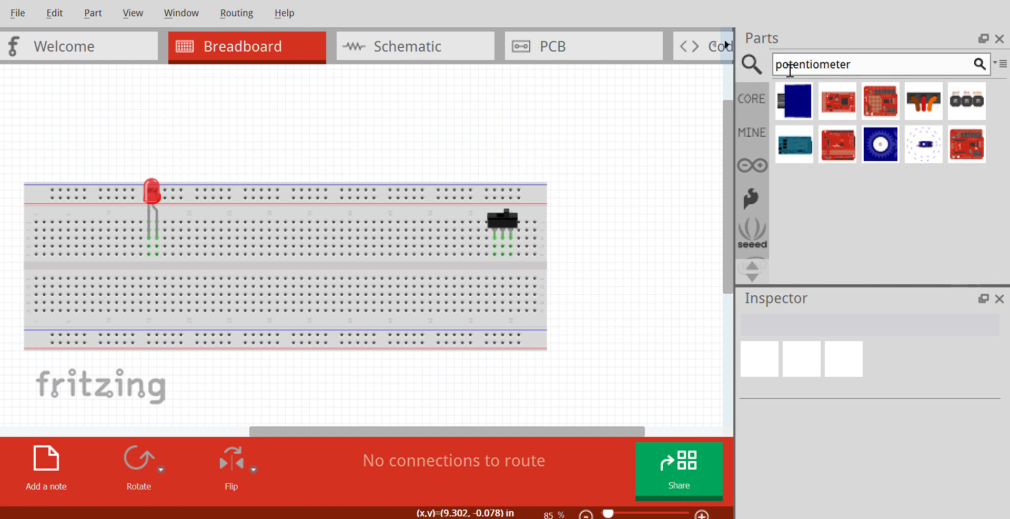
double_click(790, 69)
type("bat")
key("Return")
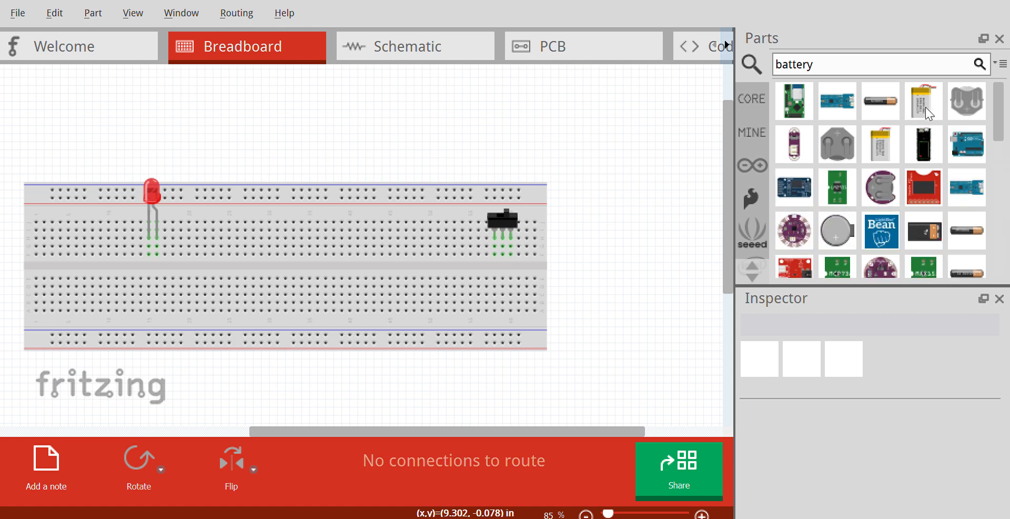
left_click(882, 107)
left_click_drag(882, 107, 499, 134)
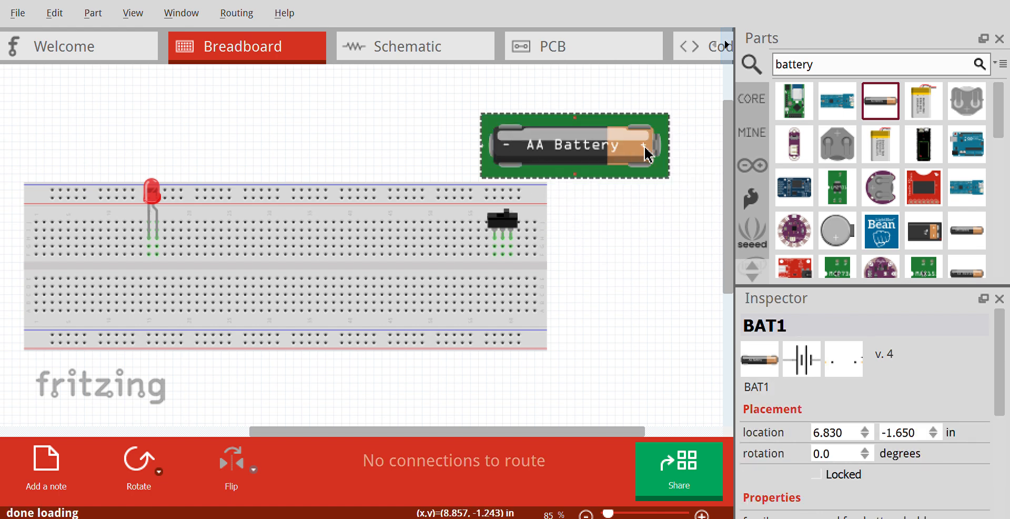
left_click_drag(598, 146, 545, 135)
left_click(613, 187)
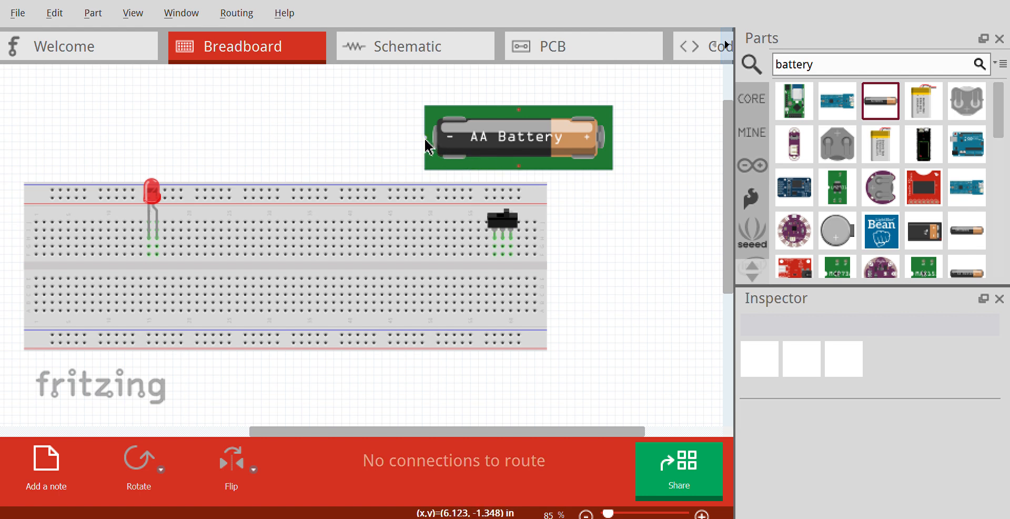
left_click(605, 159)
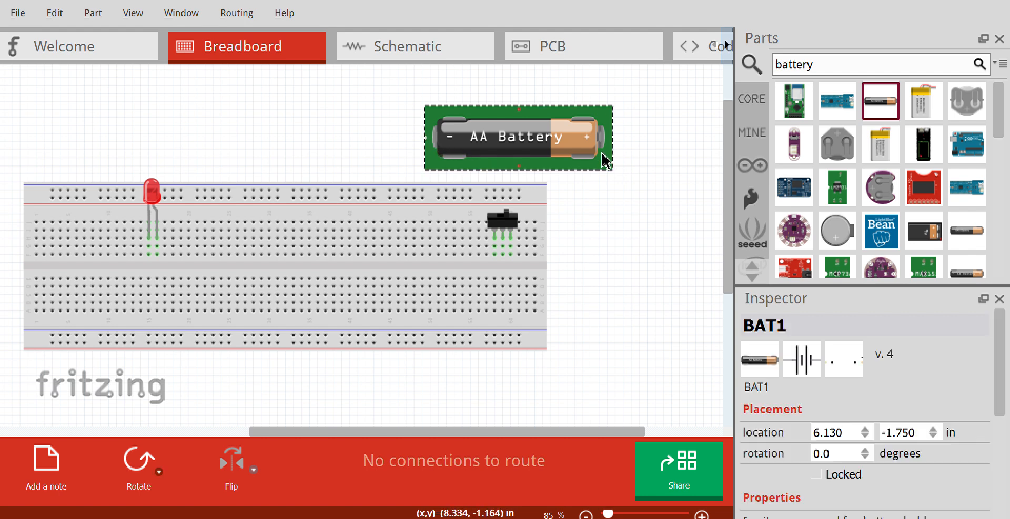
key("Delete")
Place the 1100mAh 3.7V lithium polymer battery beside the breadboard's right end, next to the switch.
scroll(862, 188, "down", 1)
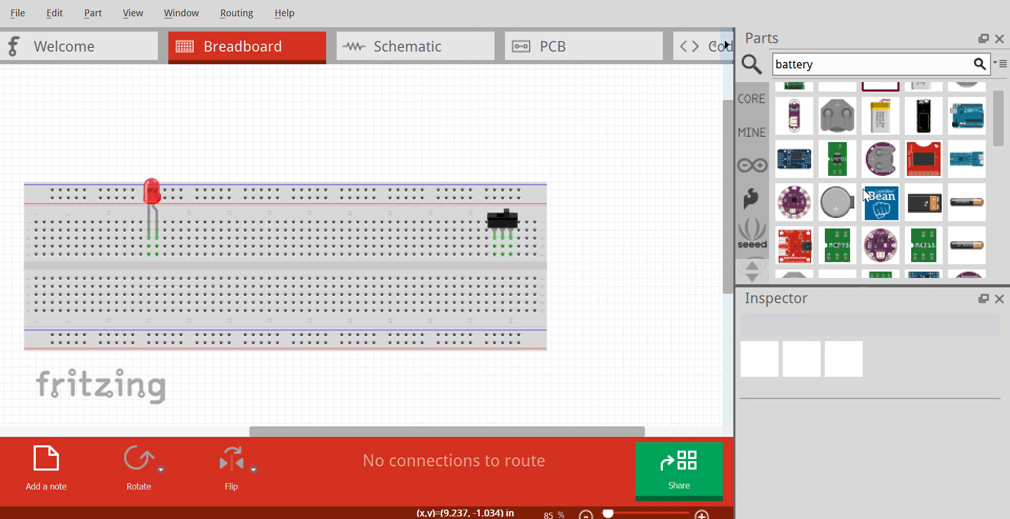
mouse_move(884, 152)
left_click_drag(879, 117, 599, 122)
left_click(682, 144)
left_click_drag(619, 191, 641, 209)
left_click(601, 330)
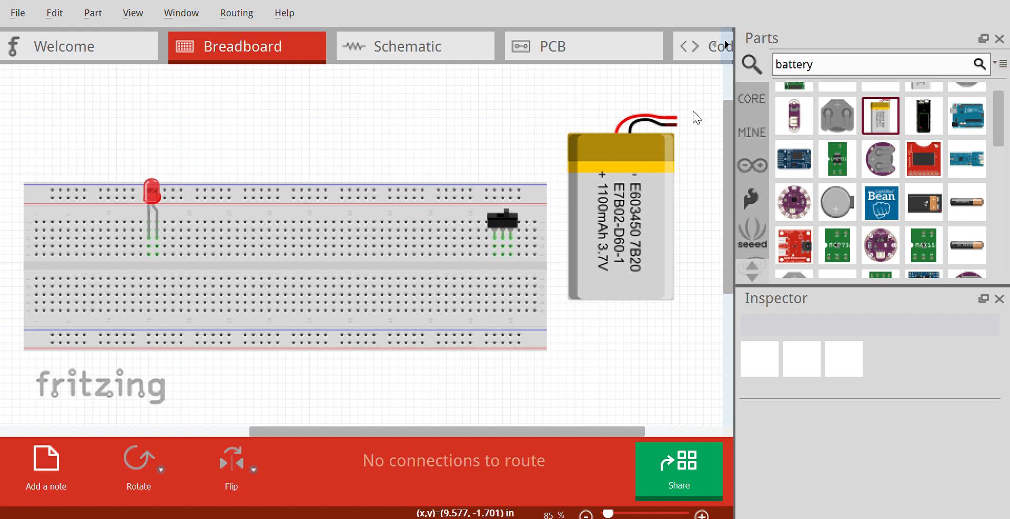
Wire the battery's red lead to the switch's outer pin, the middle pin to the LED's nearer leg, and the black lead to the other leg.
left_click_drag(676, 120, 515, 252)
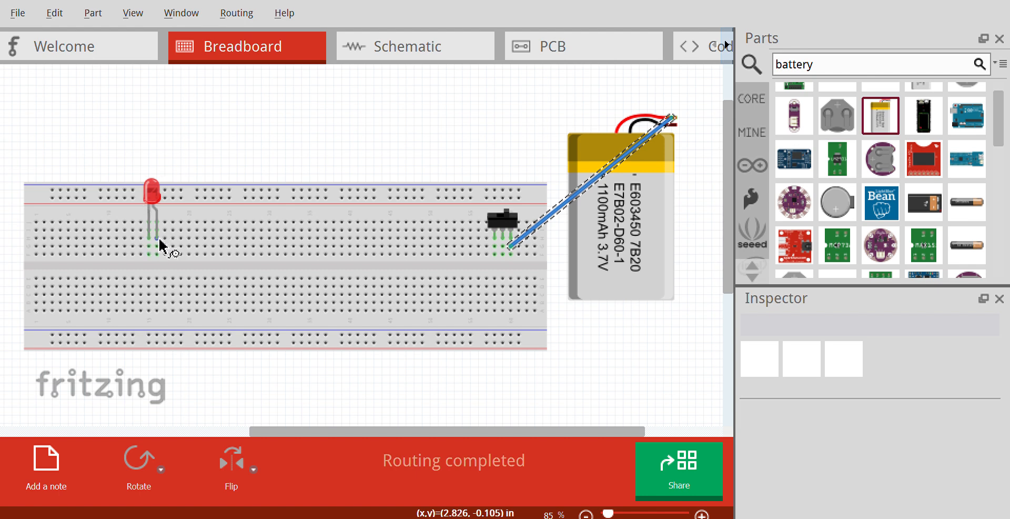
left_click_drag(159, 247, 503, 250)
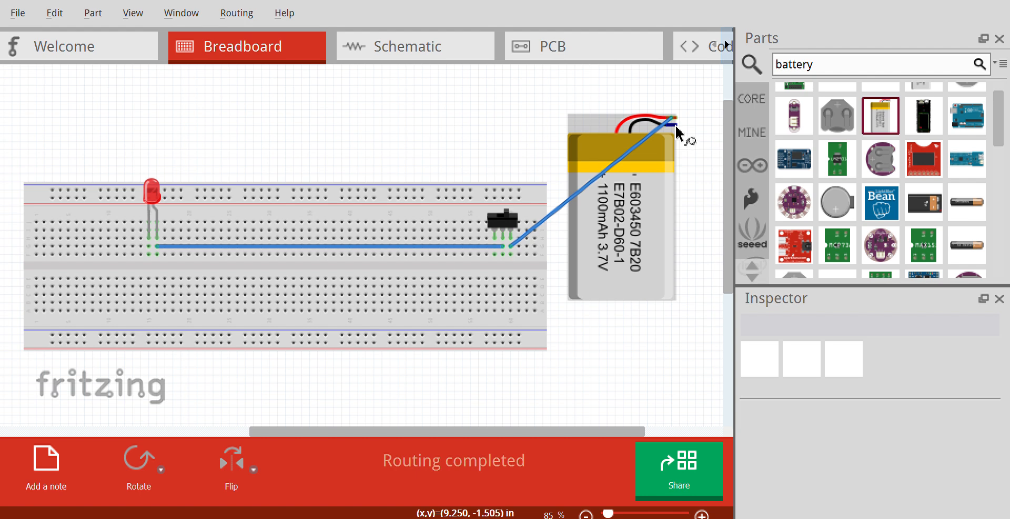
left_click_drag(675, 122, 149, 238)
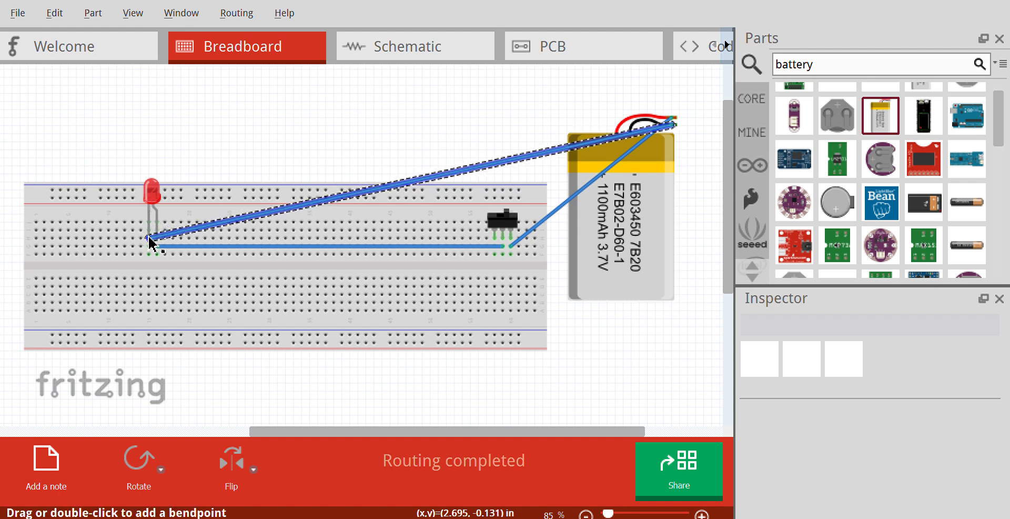
left_click(513, 217)
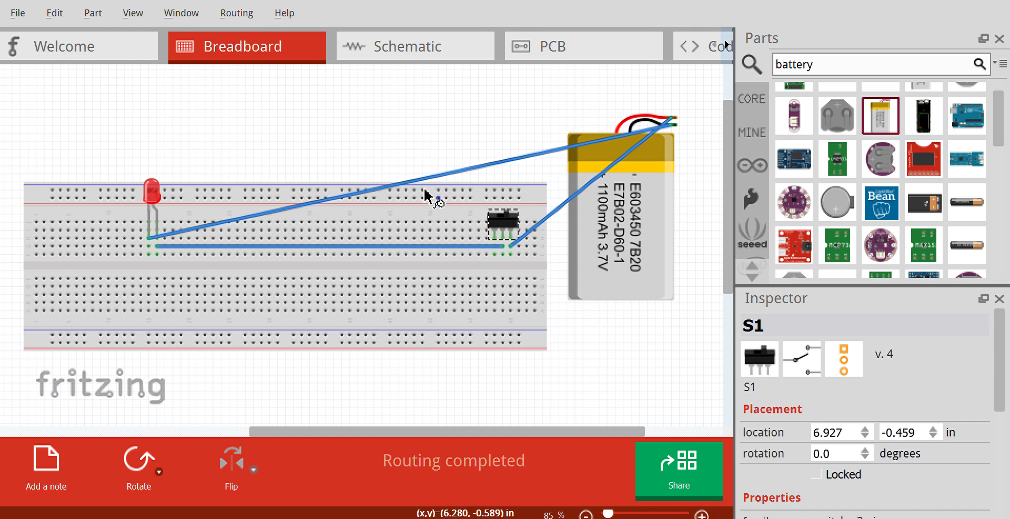
In the PCB view, move switch S1 next to the battery pads and autoroute the connections.
left_click(565, 48)
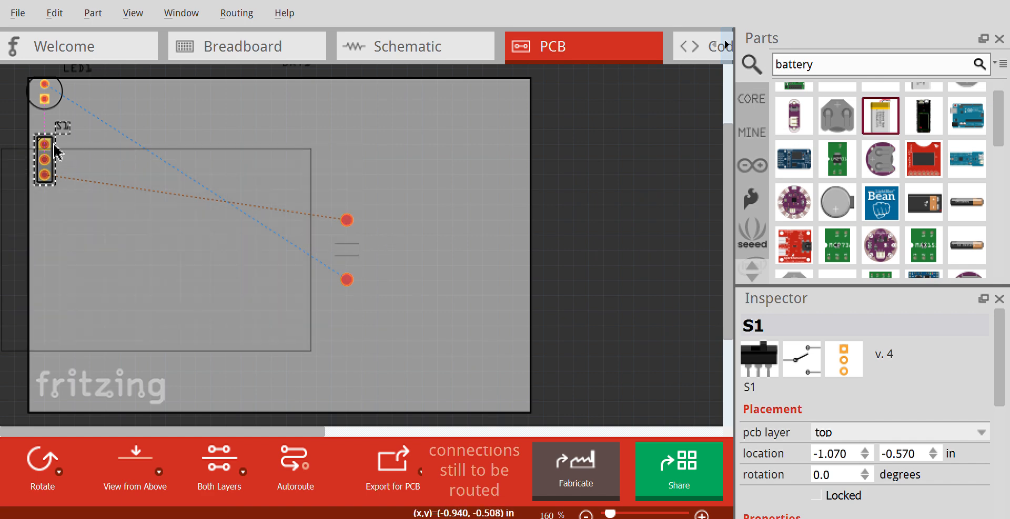
left_click_drag(56, 151, 292, 175)
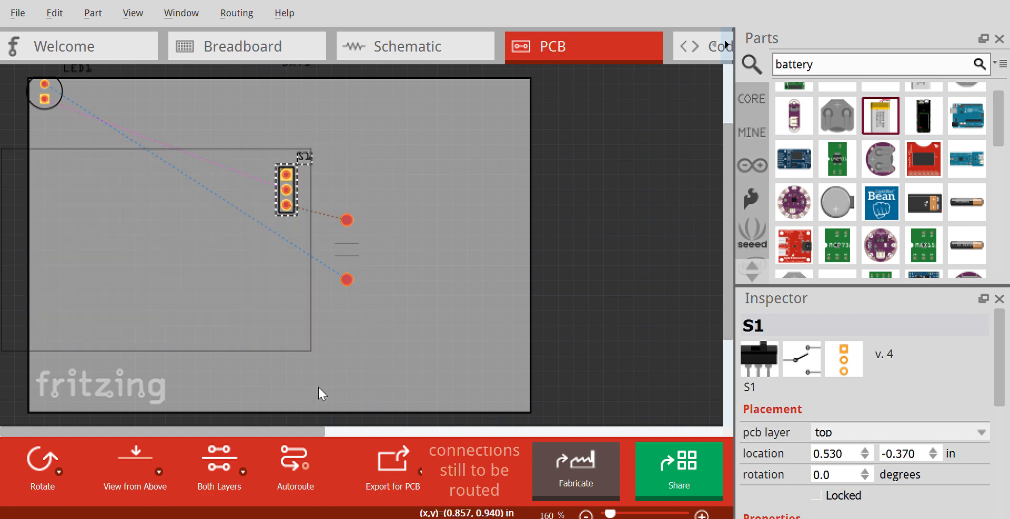
left_click(289, 456)
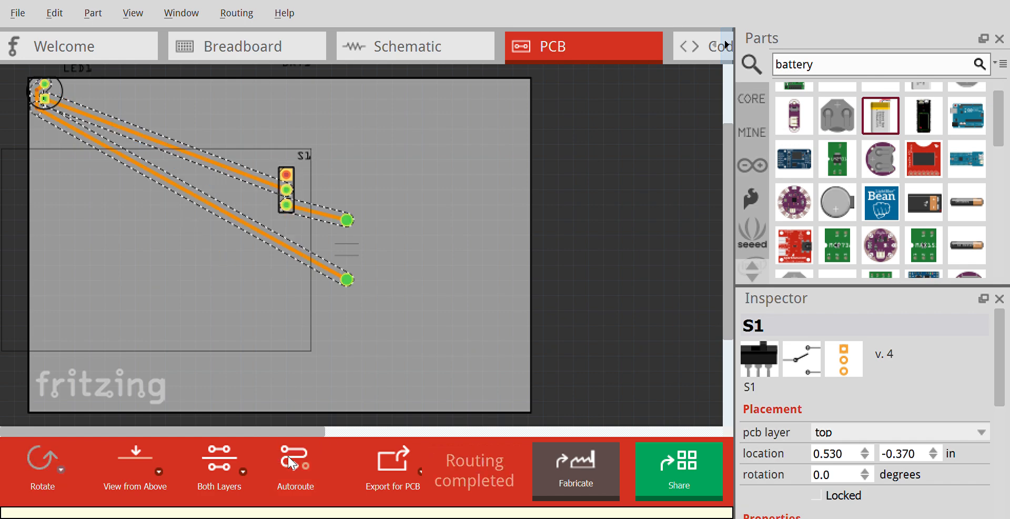
left_click(393, 359)
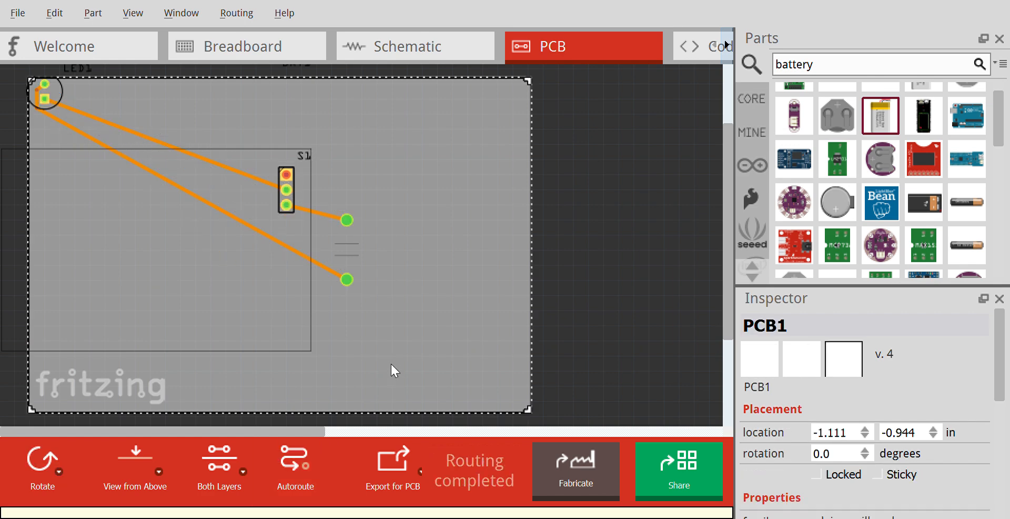
Move LED1 on the board to just above and to the left of switch S1.
left_click_drag(60, 105, 244, 127)
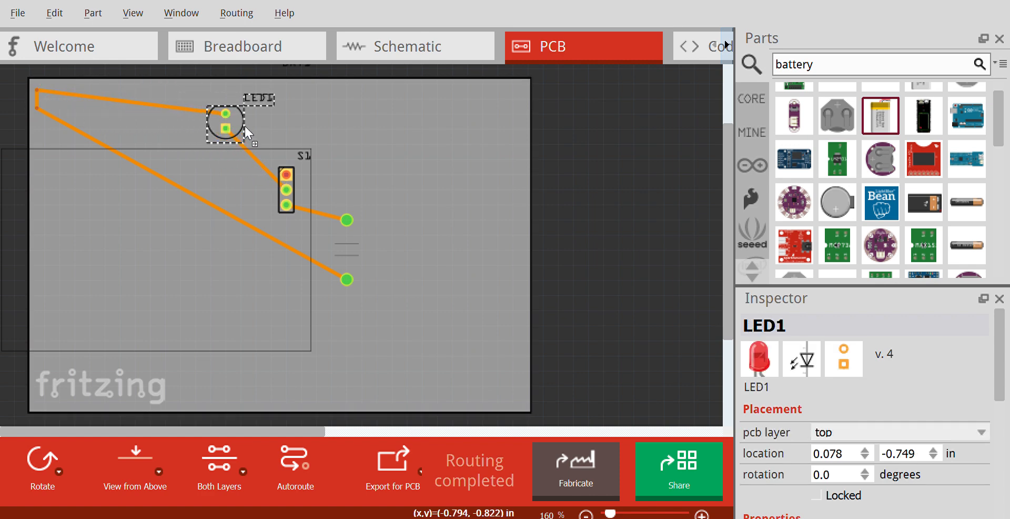
left_click(340, 138)
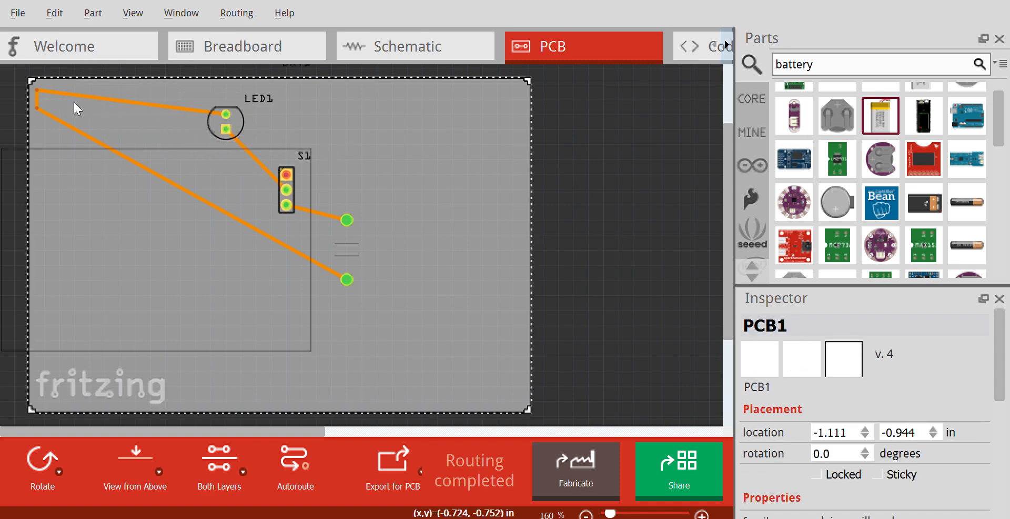
mouse_move(37, 100)
left_mouse_down()
mouse_move(126, 126)
mouse_move(126, 142)
left_mouse_up()
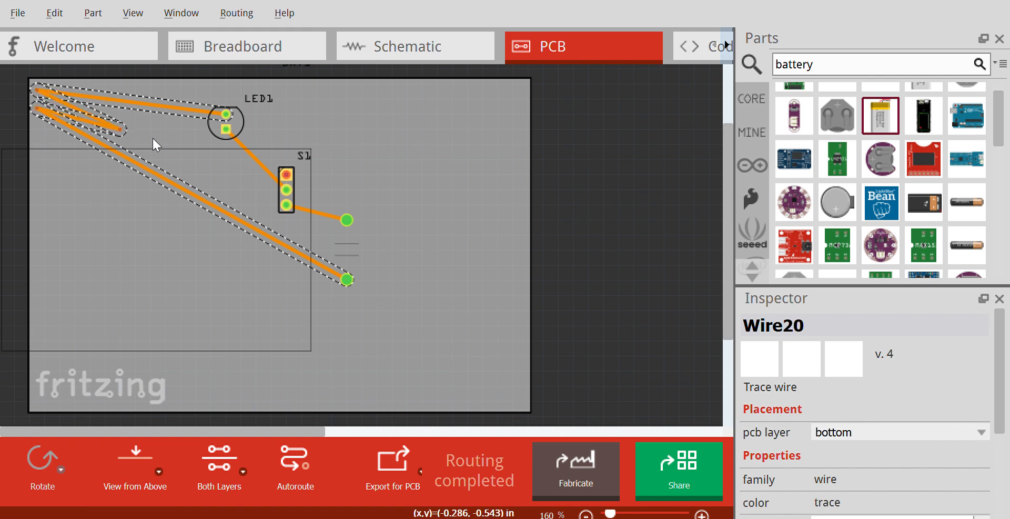
key("ctrl+z")
key("ctrl+z")
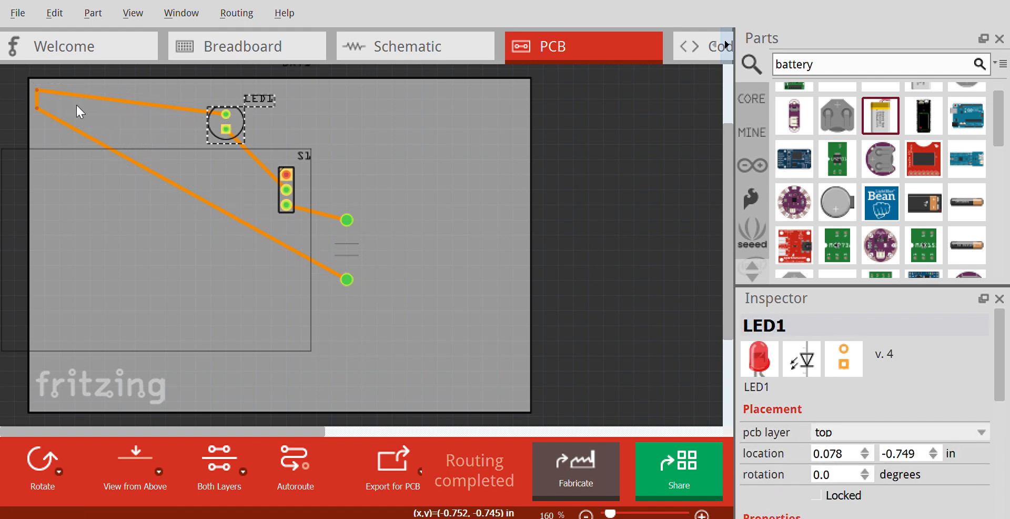
Reshape the LED-to-battery trace so it runs straight into the lower battery pad, and add a bend to the switch-to-battery trace.
left_click_drag(36, 91, 181, 133)
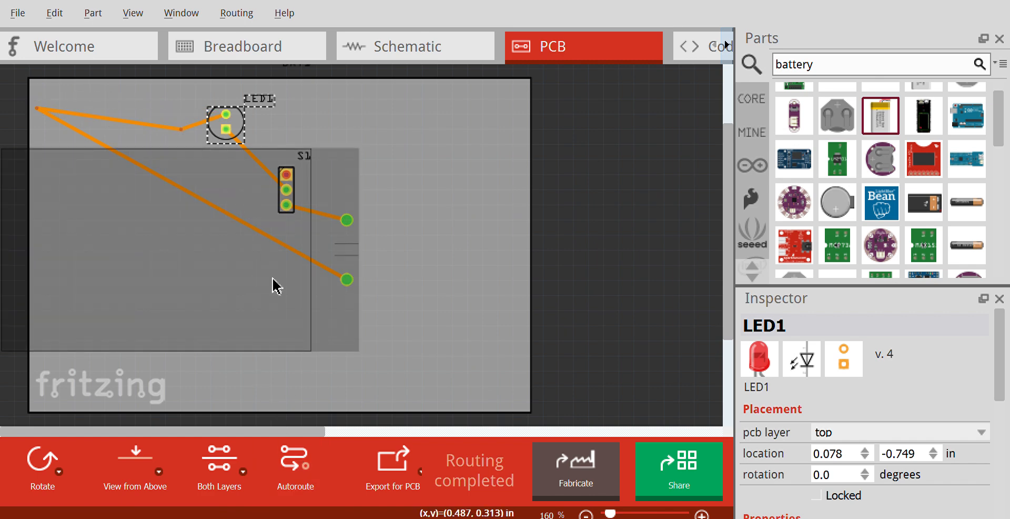
left_click(271, 43)
left_click(525, 50)
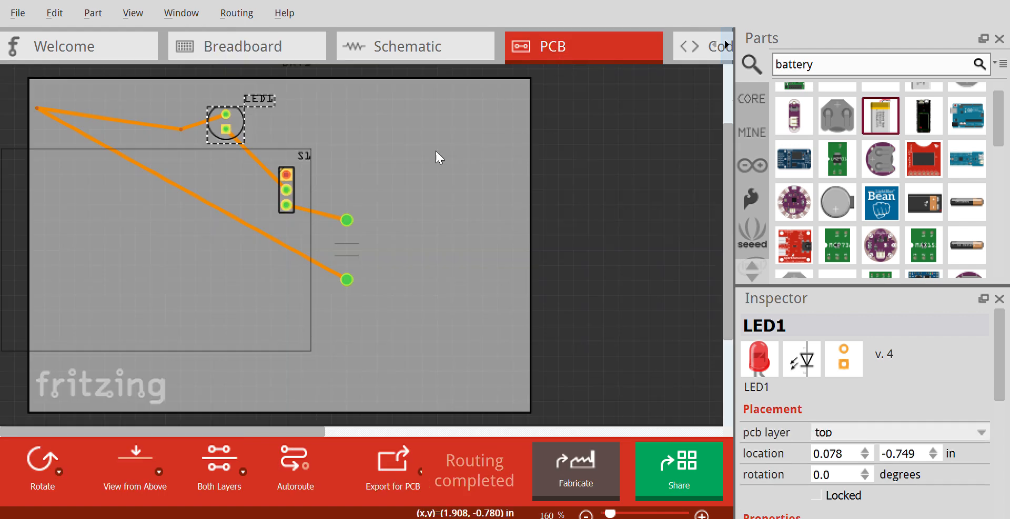
mouse_move(39, 110)
left_mouse_down()
mouse_move(192, 153)
mouse_move(225, 172)
mouse_move(240, 218)
left_mouse_up()
left_click_drag(259, 267, 259, 282)
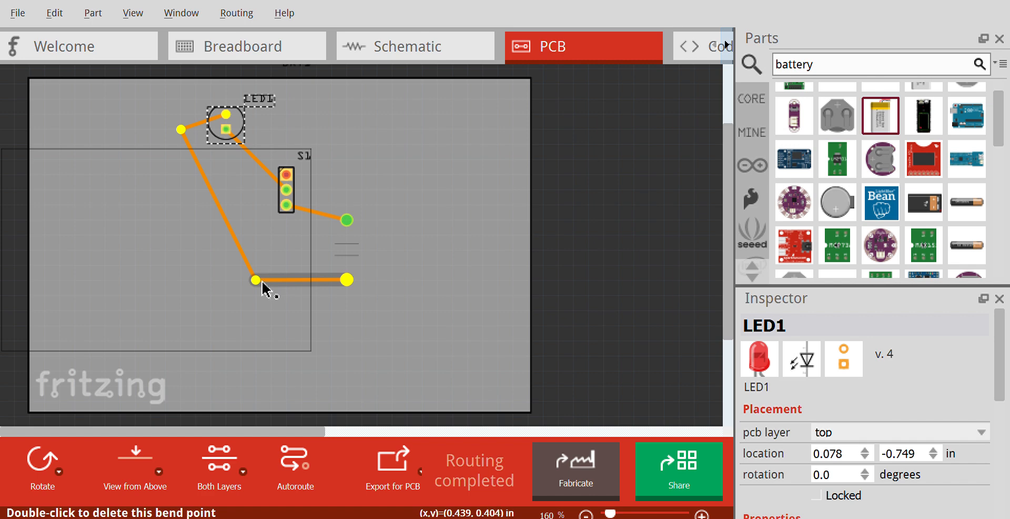
mouse_move(184, 130)
left_mouse_down()
mouse_move(203, 147)
mouse_move(181, 114)
left_mouse_up()
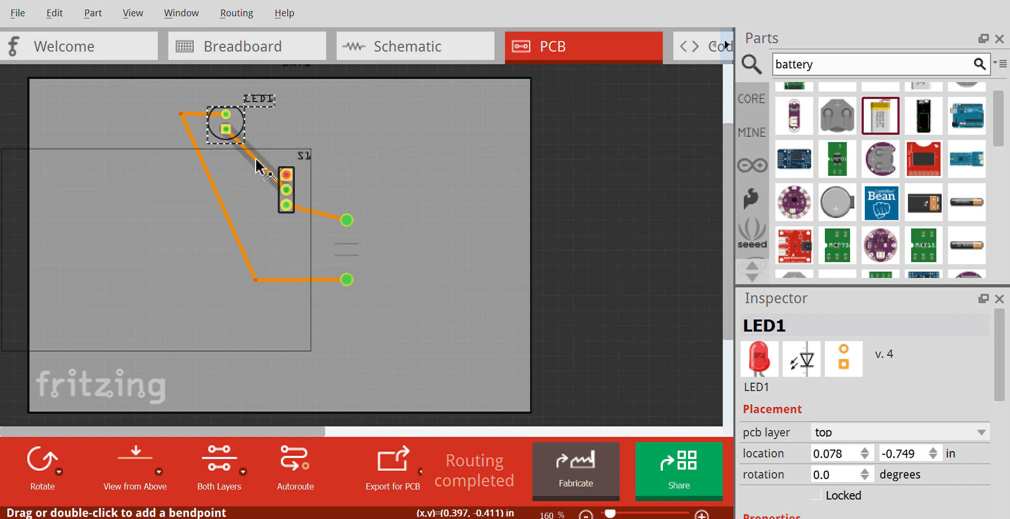
left_click_drag(309, 213, 304, 231)
left_click(388, 189)
left_click(213, 169)
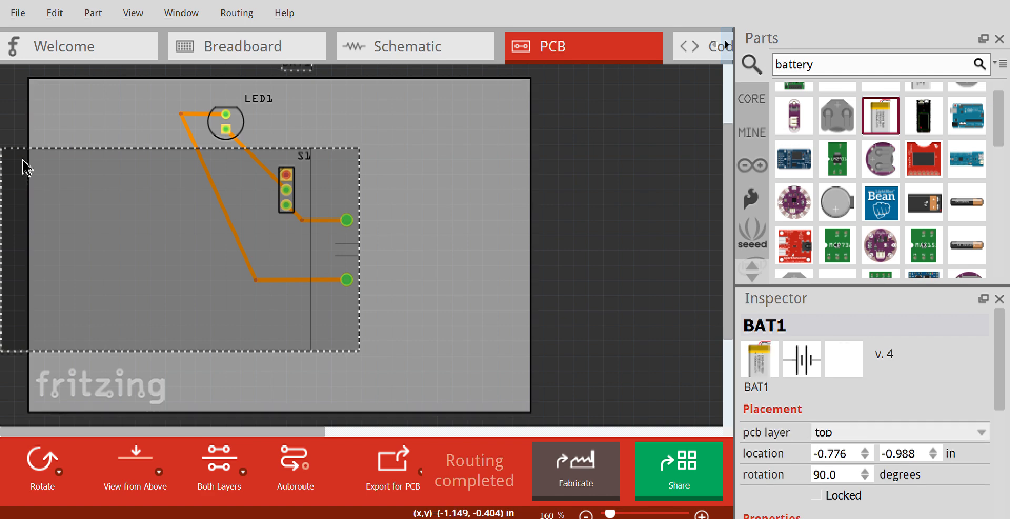
key("Delete")
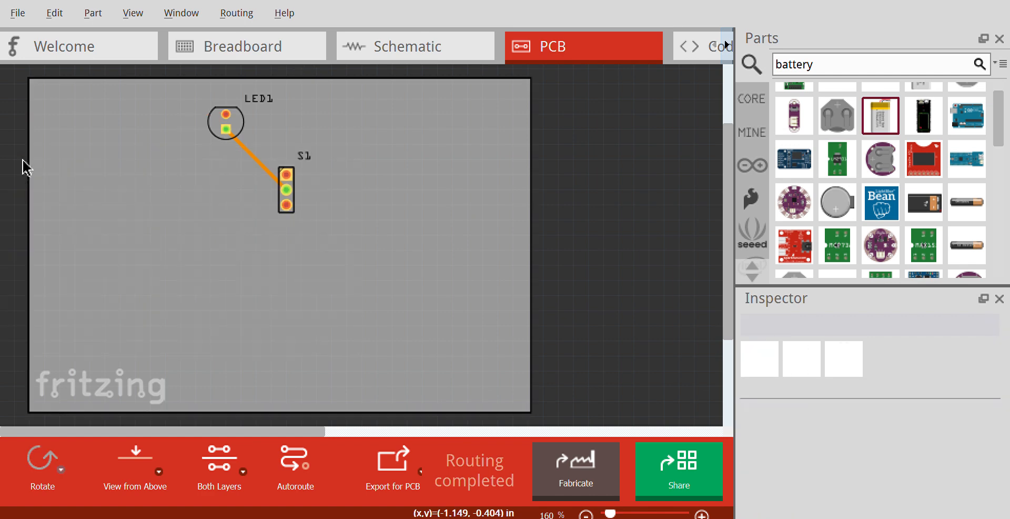
key("ctrl+z")
Delete the PCB board shape, leaving the parts and traces in place.
left_click(421, 151)
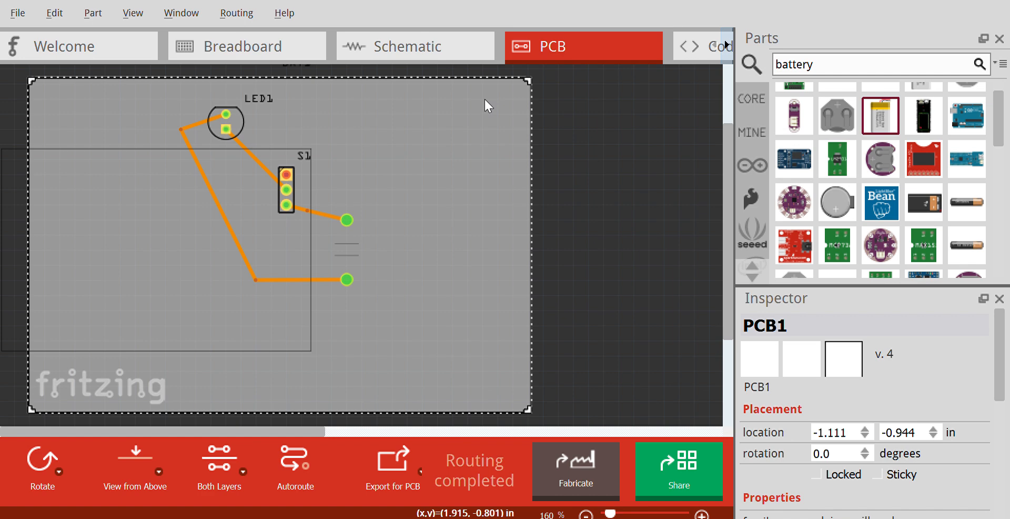
key("Delete")
Show only the bottom copper layer and hide the silkscreen outlines and labels.
left_click(251, 182)
left_click(421, 167)
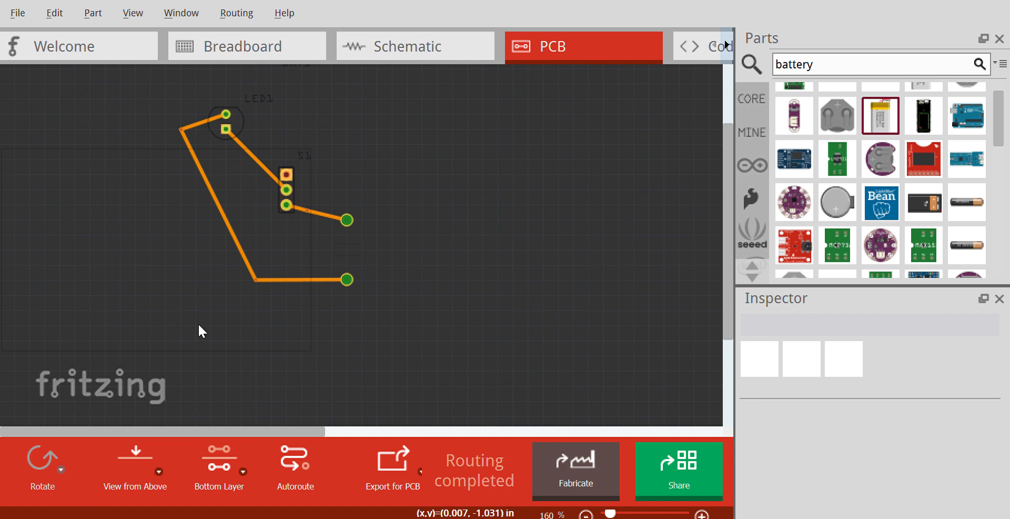
left_click(186, 365)
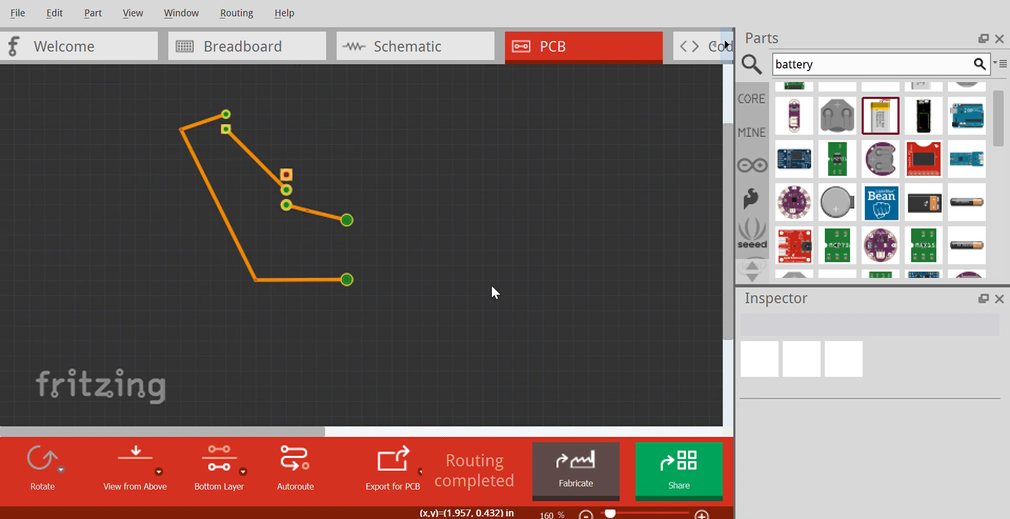